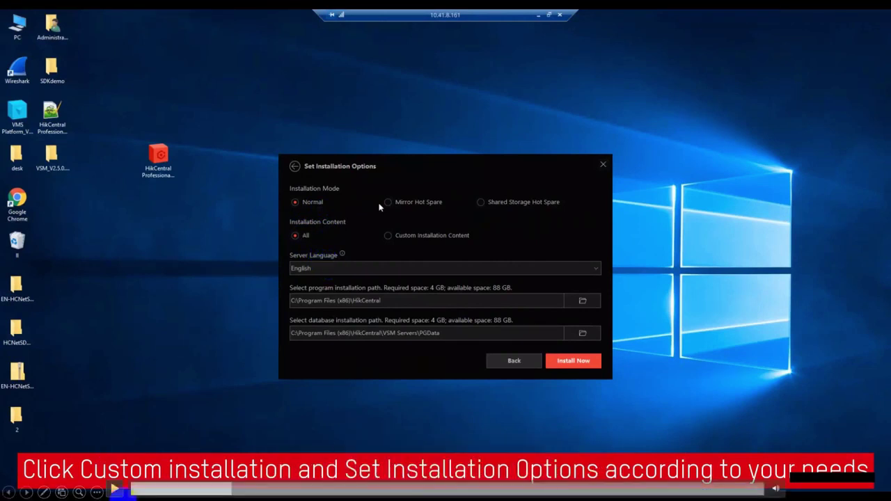
left_click(118, 491)
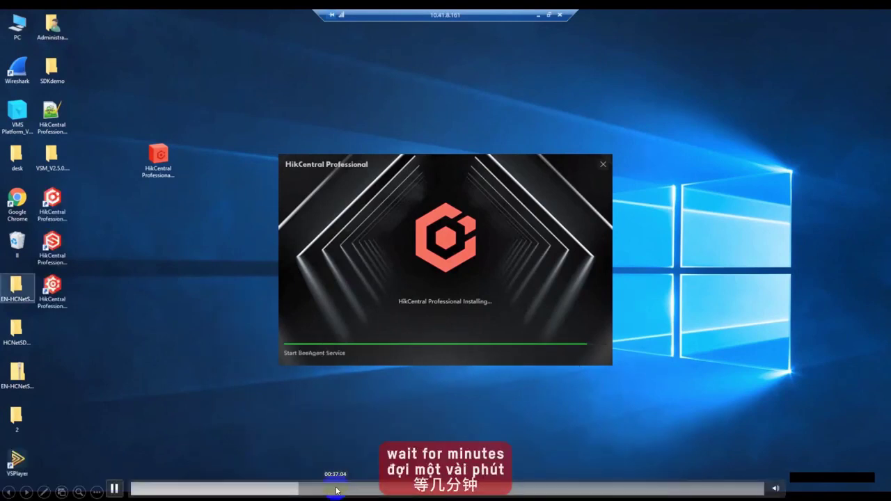
left_click(362, 489)
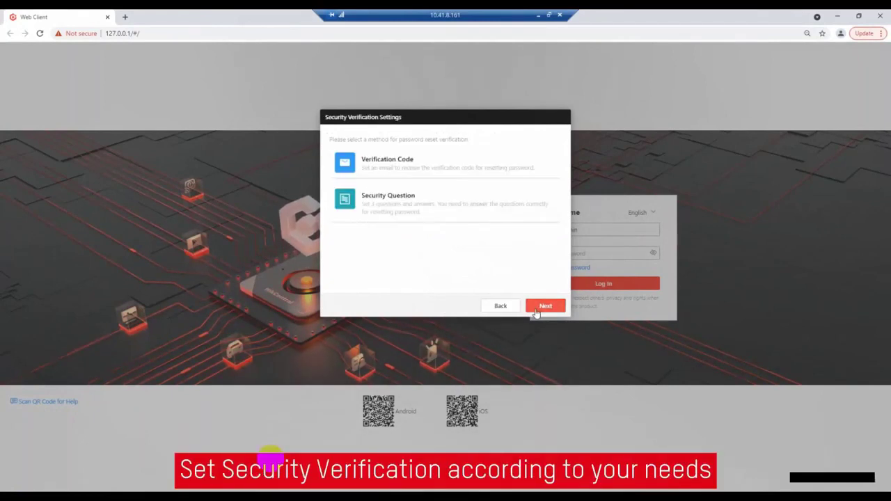
mouse_move(113, 490)
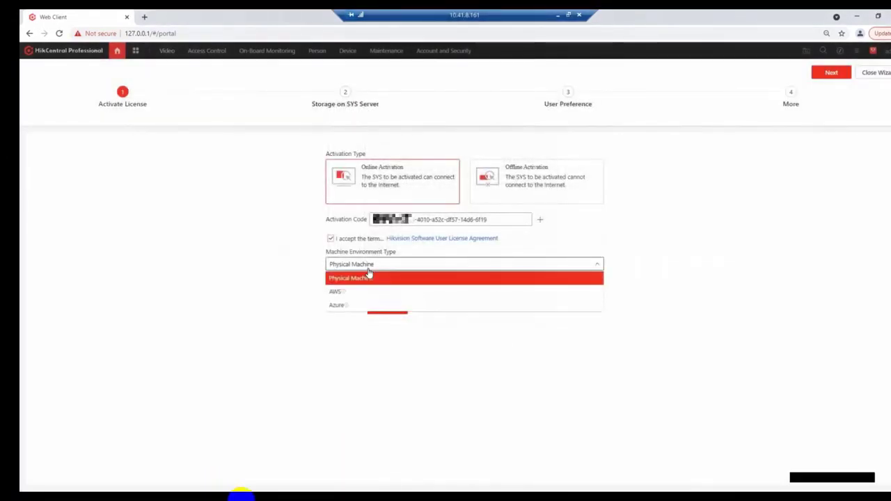
mouse_move(115, 493)
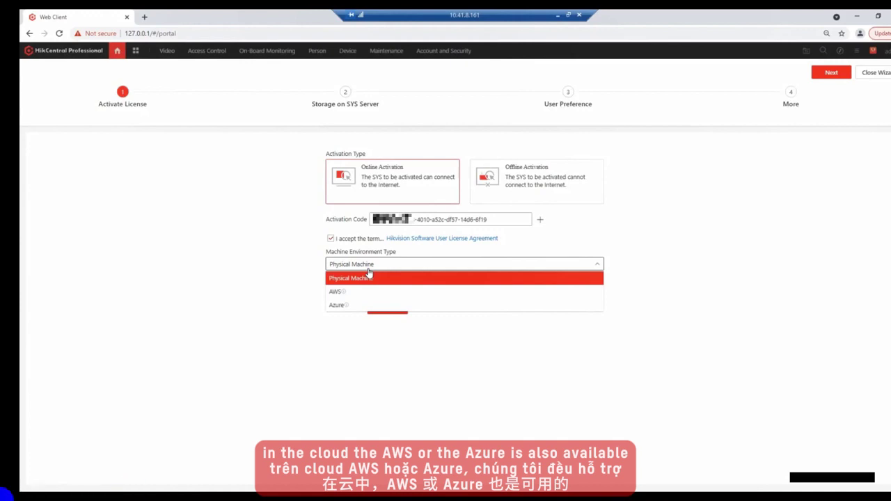
left_click(112, 490)
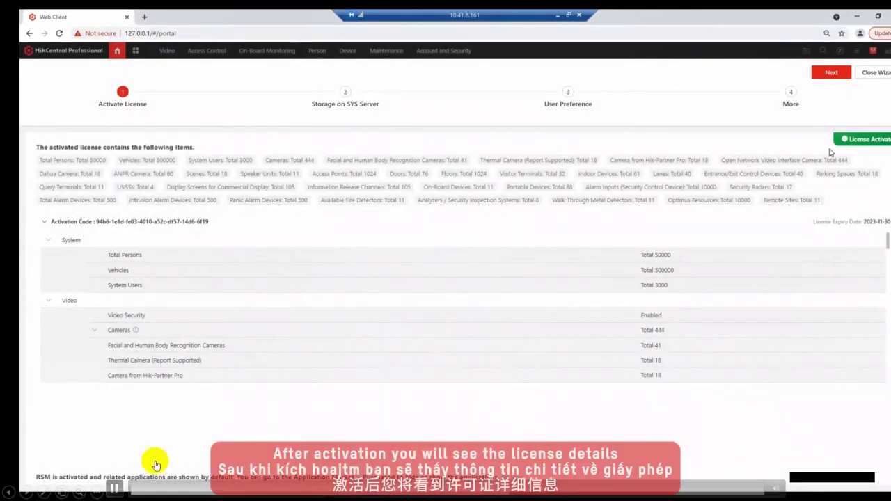
mouse_move(115, 484)
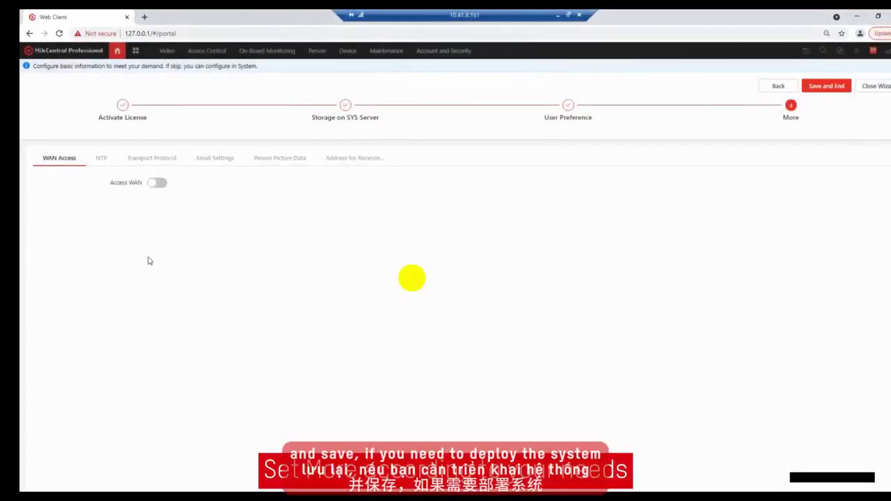
left_click(113, 490)
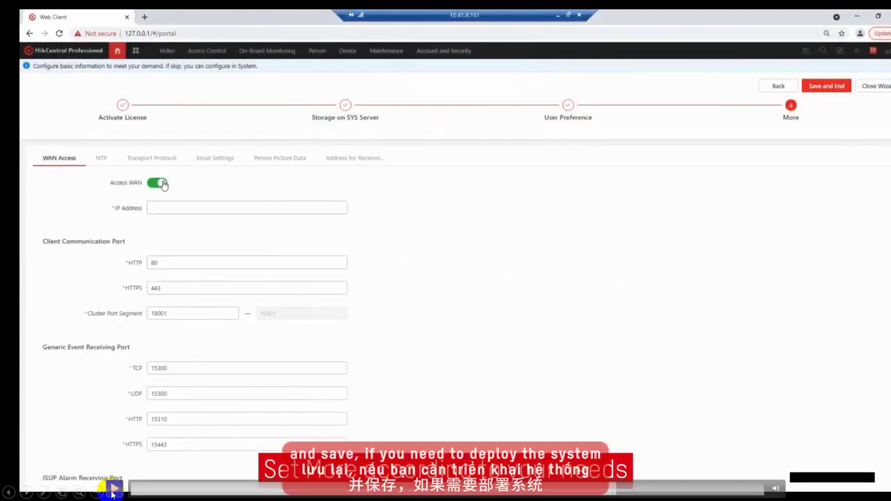
left_click(113, 490)
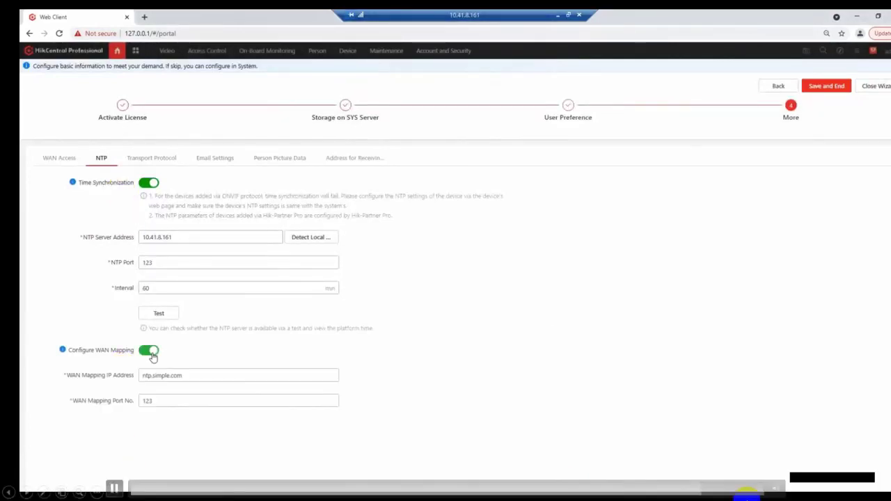
left_click(752, 491)
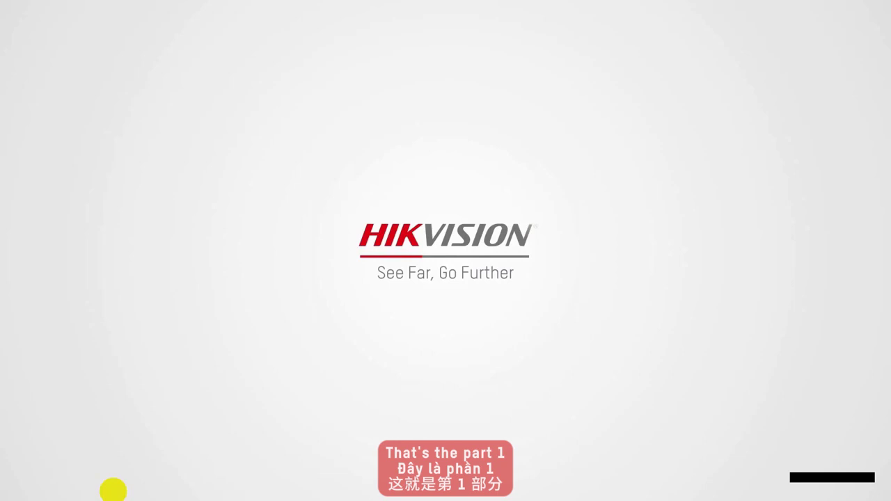
key("Right")
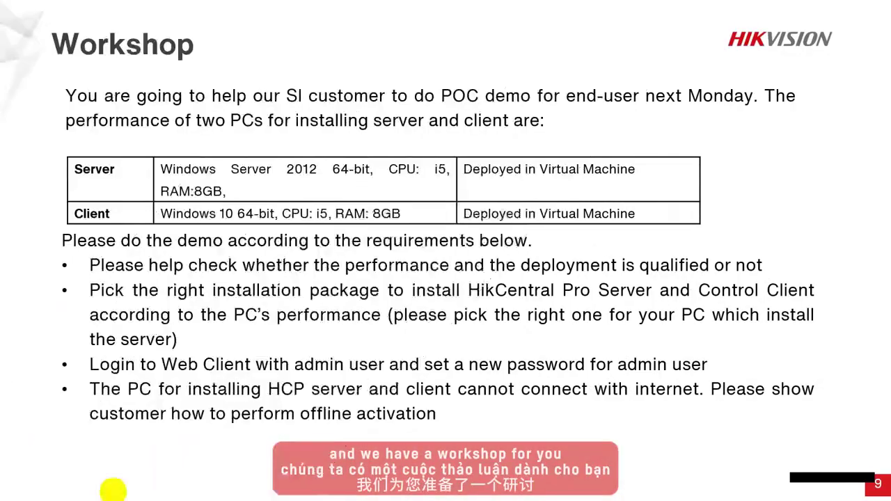
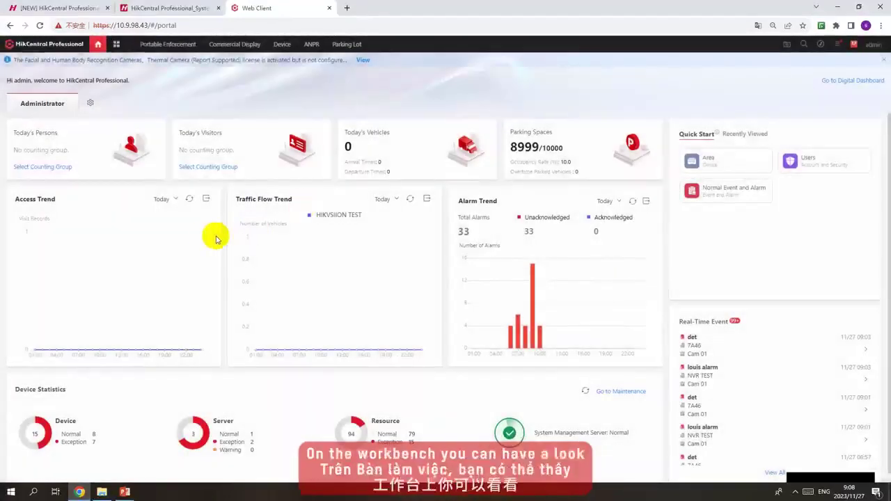
Create a personal workbench named Operator without copying an existing layout, and add the Review Application component.
mouse_move(199, 239)
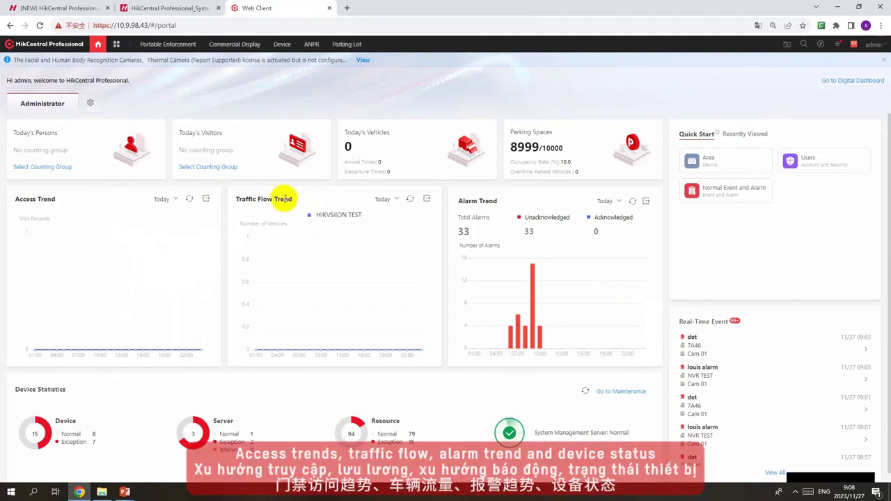
scroll(534, 222, "down", 1)
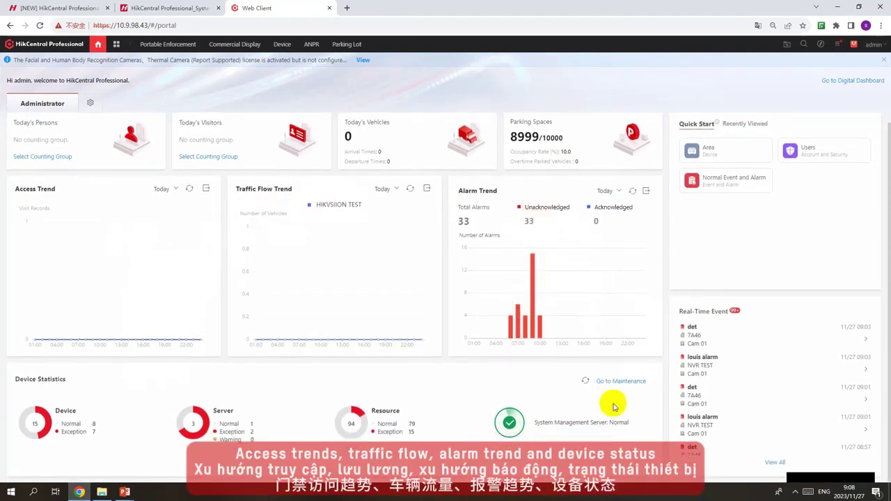
scroll(728, 237, "up", 1)
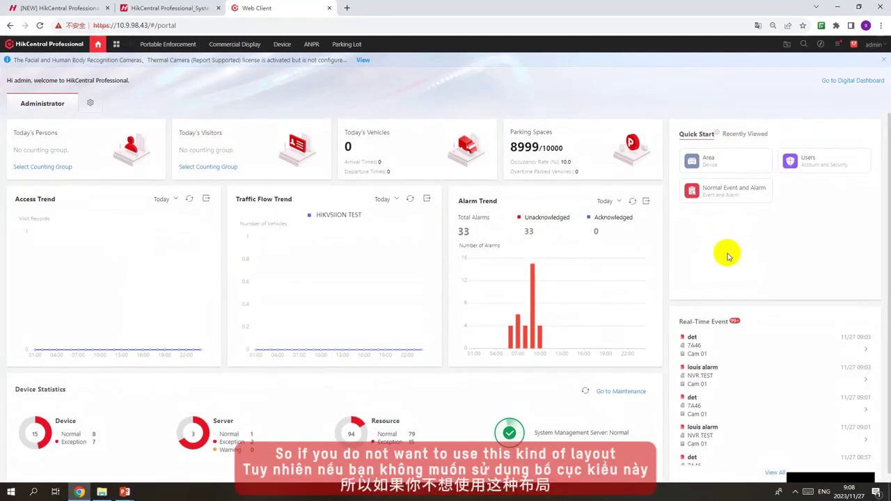
left_click(91, 106)
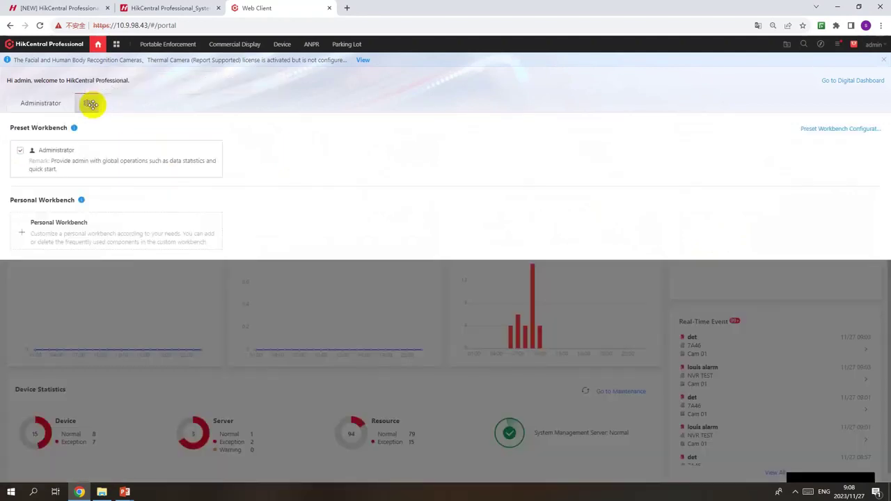
left_click(80, 225)
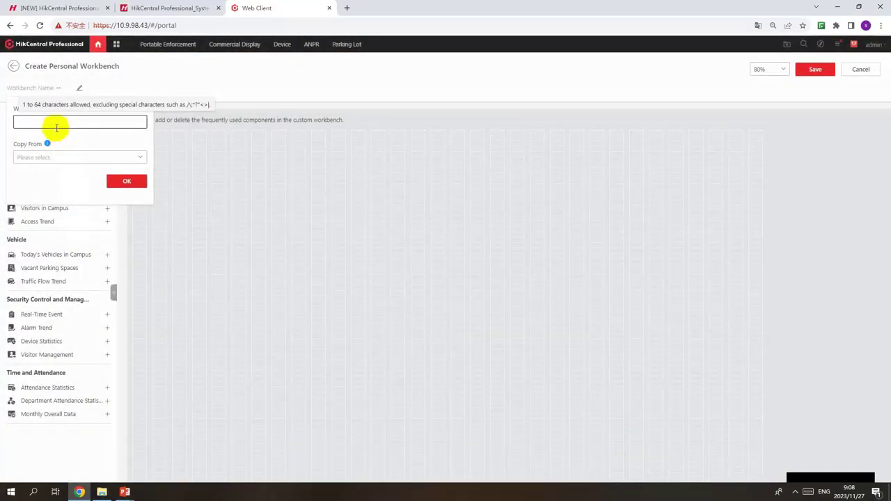
type("Operator")
left_click(59, 156)
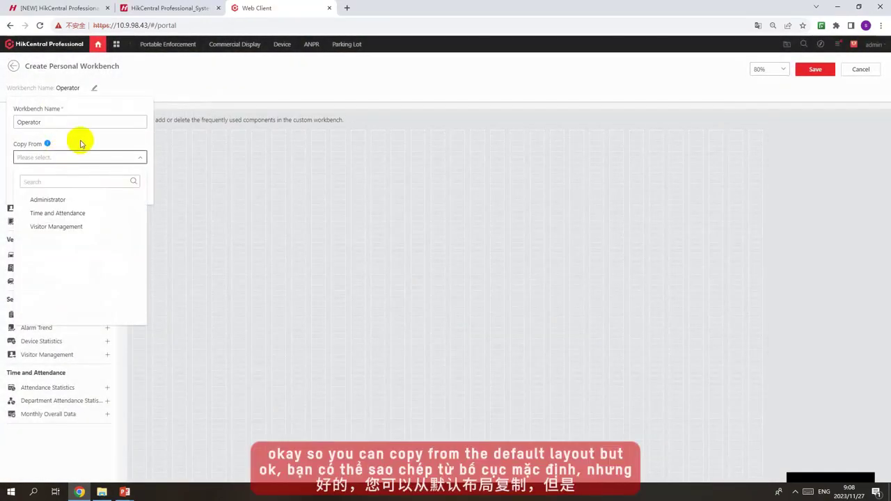
left_click(80, 142)
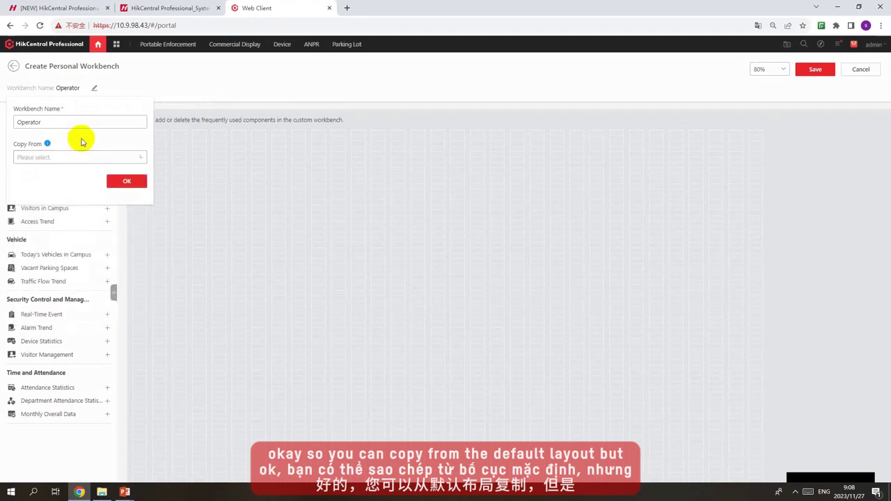
left_click(120, 179)
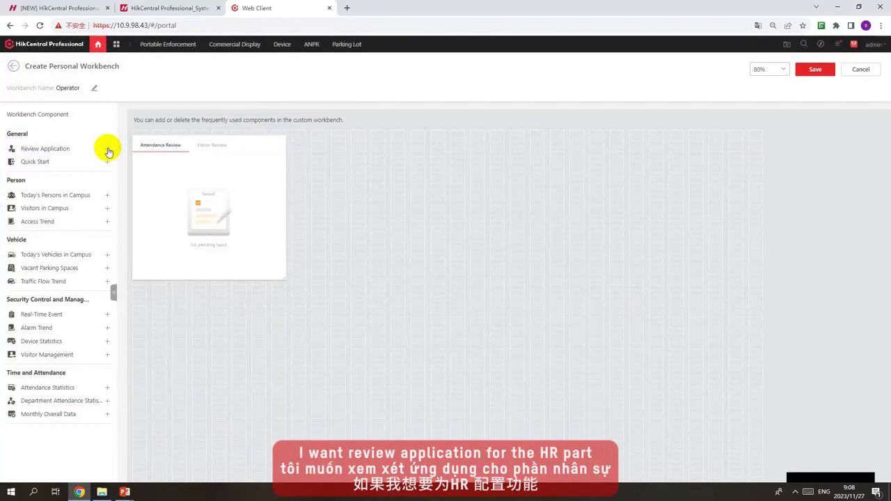
Add the Today's Persons in Campus, Today's Vehicles in Campus, Real-Time Event, Alarm Trend and Device Statistics components to the workbench.
left_click(108, 197)
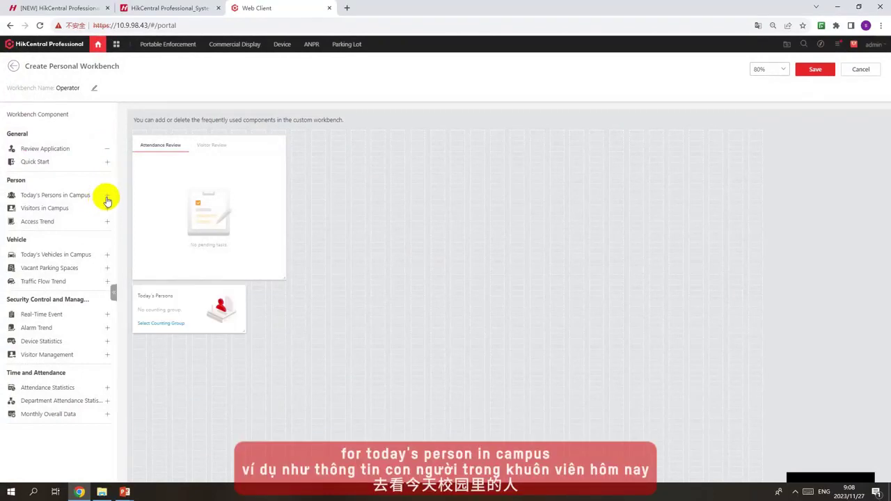
left_click(105, 256)
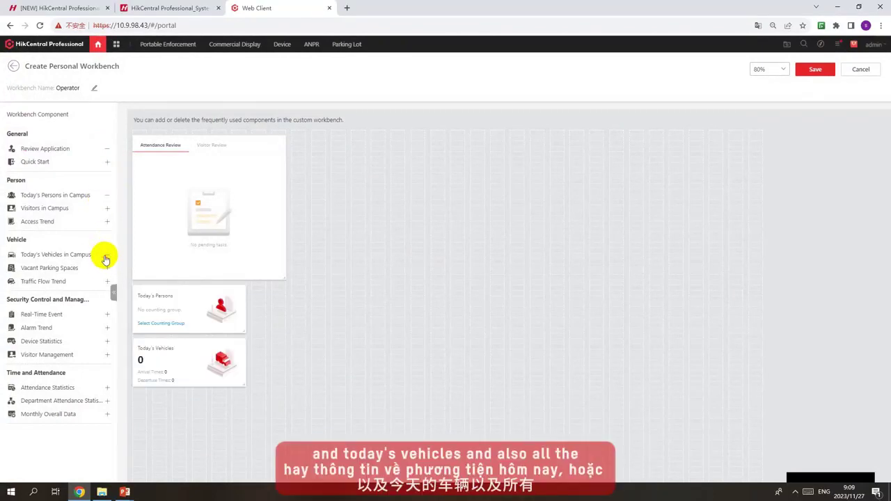
left_click(107, 315)
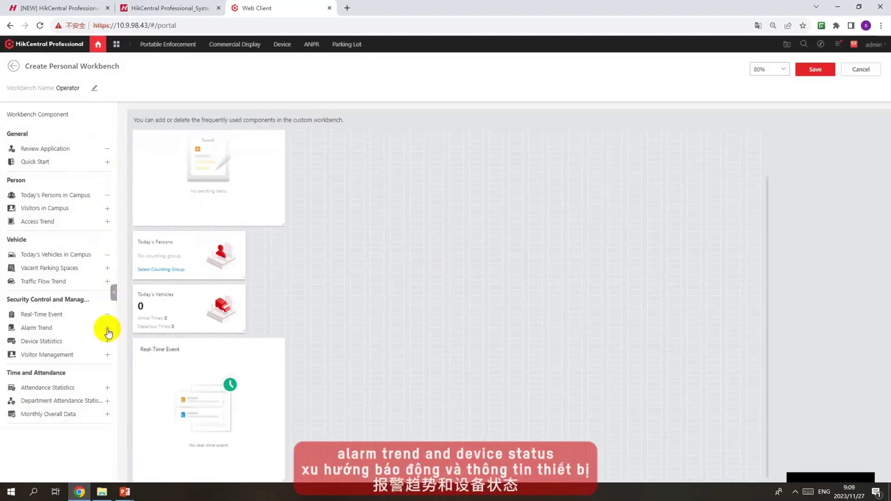
left_click(106, 328)
left_click(108, 342)
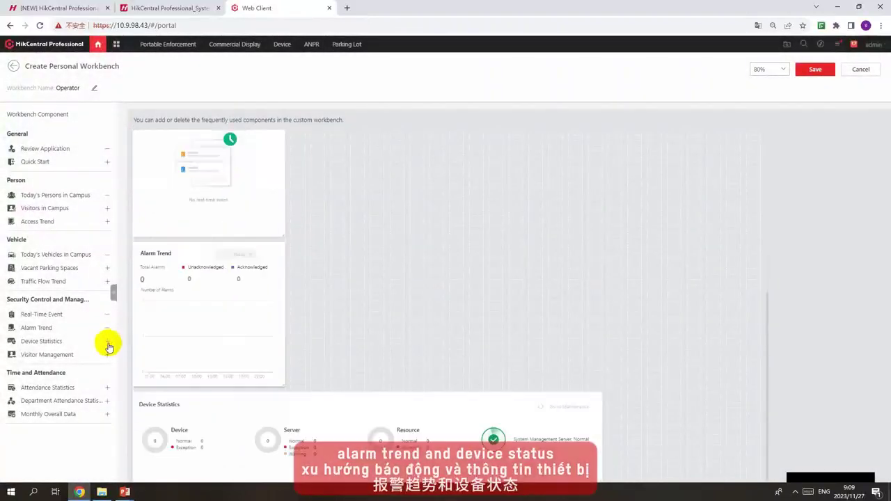
Place Device Statistics beside Attendance Review, with Real-Time Event and Alarm Trend next to each other beneath it.
left_click_drag(253, 406, 432, 135)
scroll(460, 308, "up", 5)
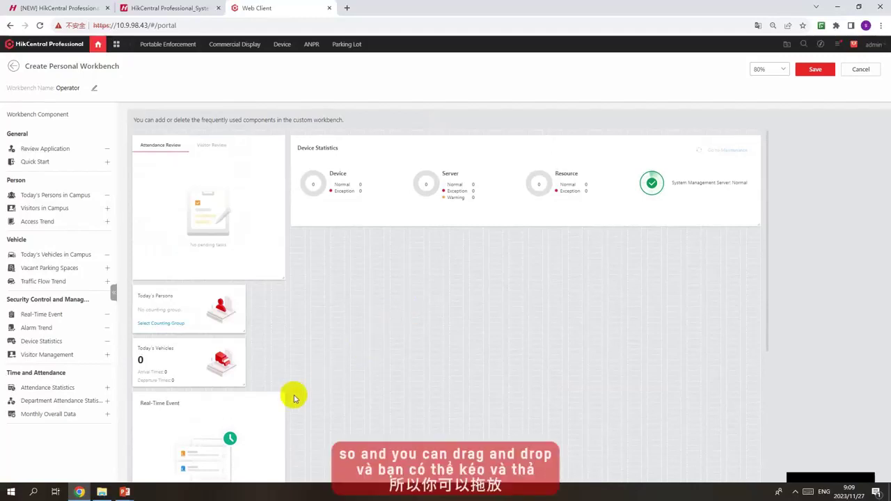
left_click_drag(235, 438, 423, 241)
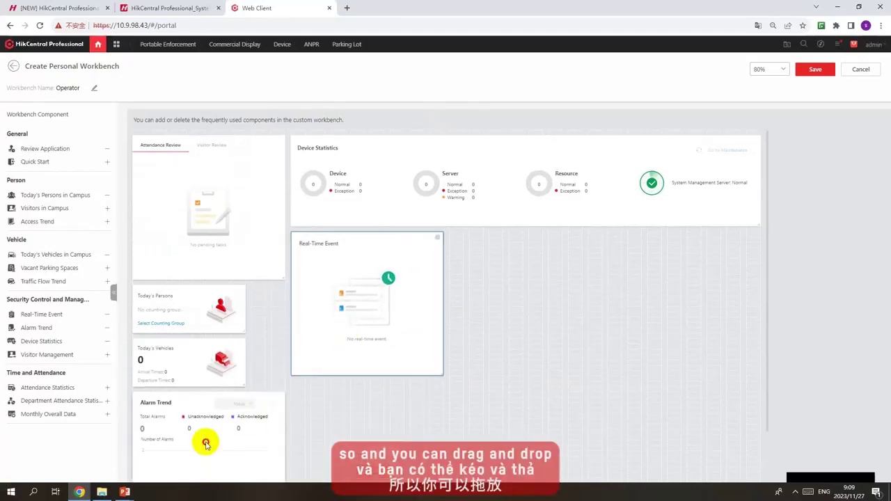
left_click_drag(205, 441, 619, 250)
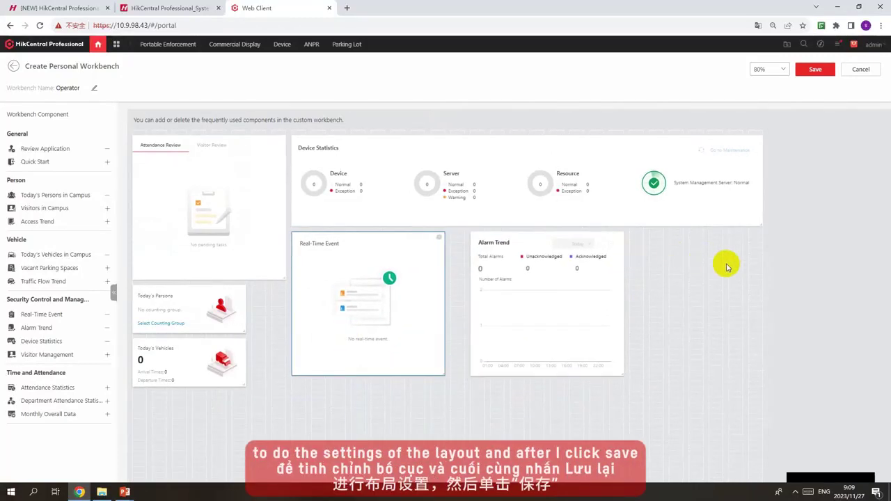
Save the Operator workbench, view its page, and return to the Administrator workbench.
left_click(816, 71)
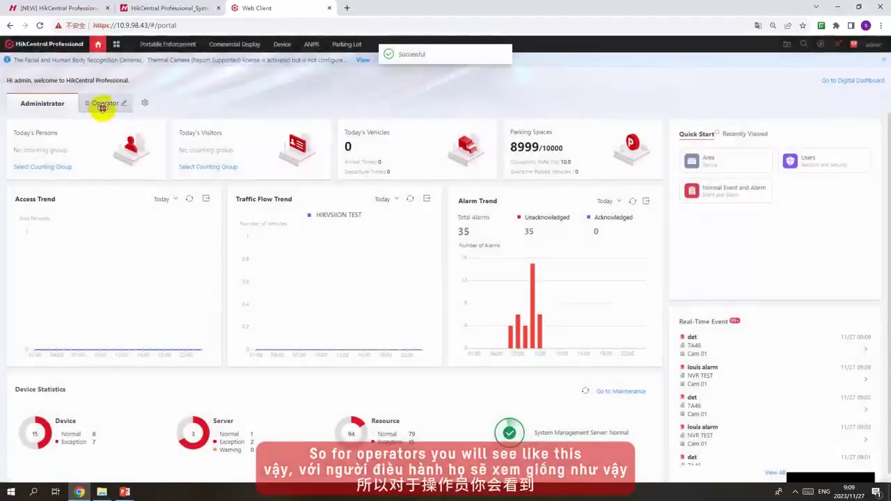
left_click(102, 108)
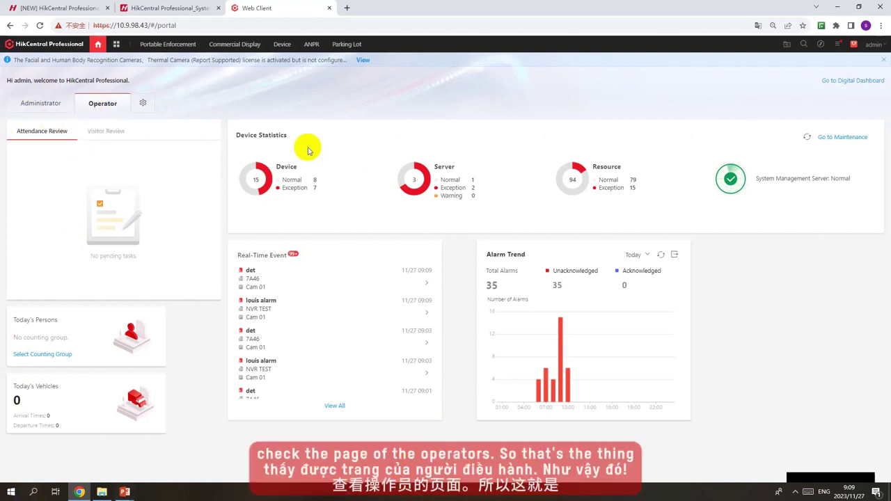
left_click(35, 105)
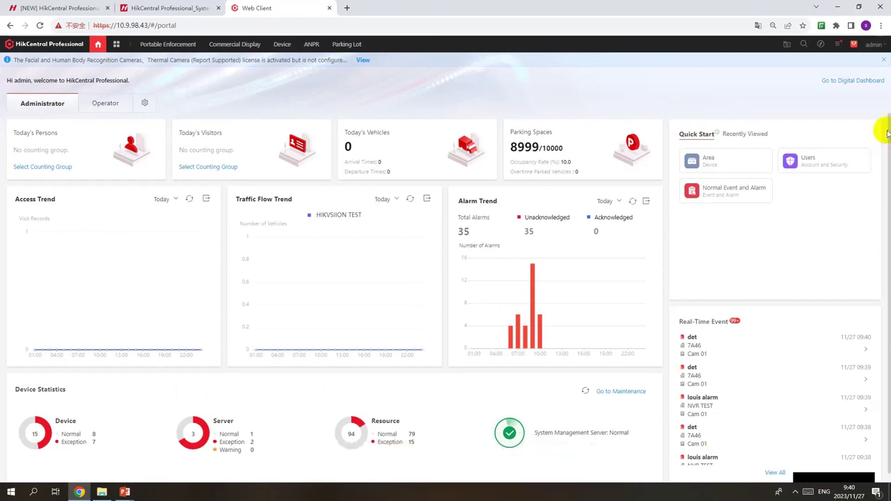
Look through the Smart Wall, Parking Lot and Visitor Management entries in the Application Market, and return to the purchased applications.
left_click(854, 45)
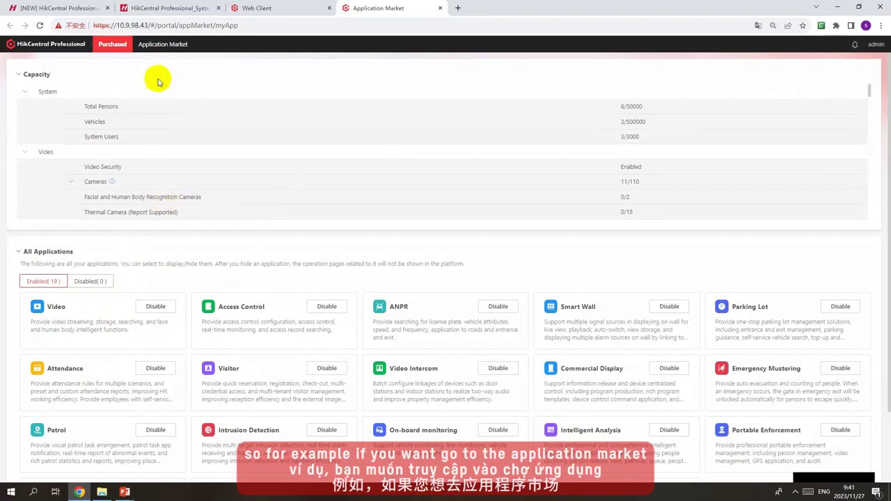
left_click(159, 50)
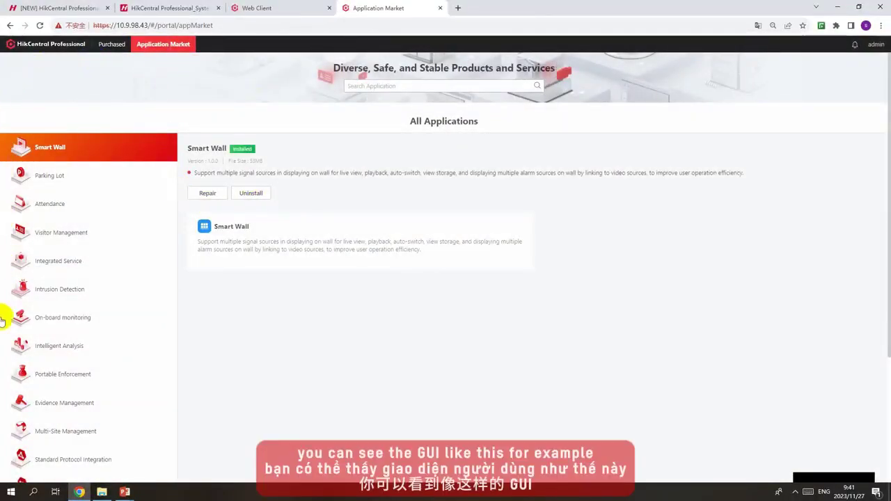
left_click(77, 155)
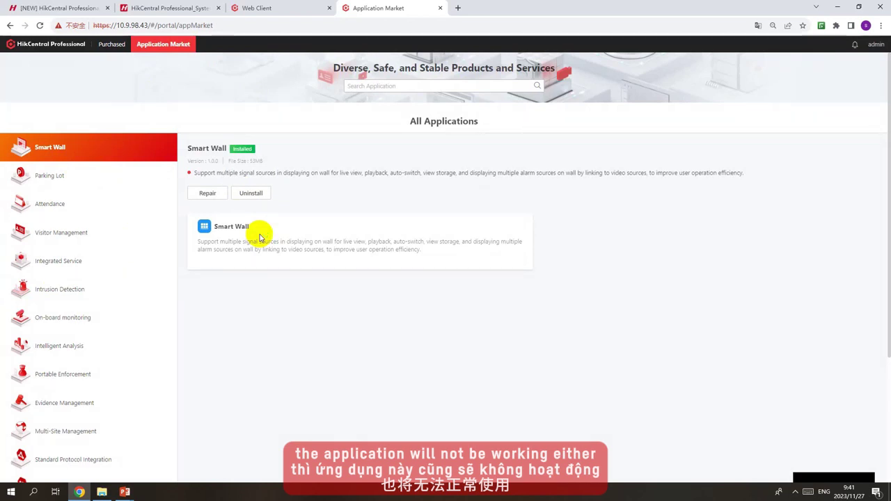
left_click(70, 179)
left_click(88, 237)
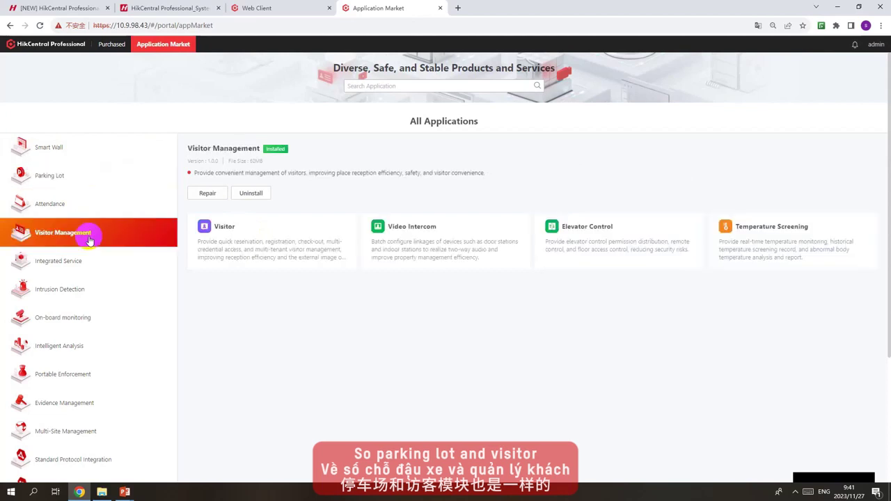
scroll(89, 240, "down", 1)
scroll(89, 241, "down", 2)
scroll(88, 239, "up", 3)
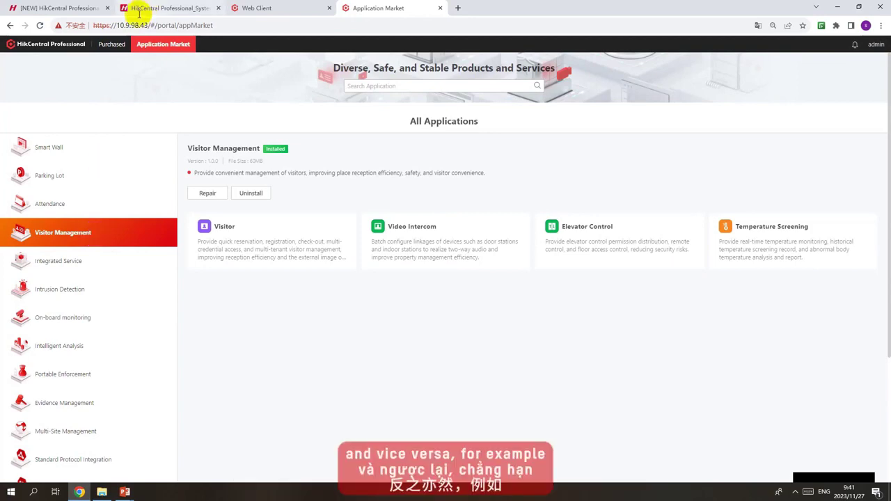
left_click(110, 45)
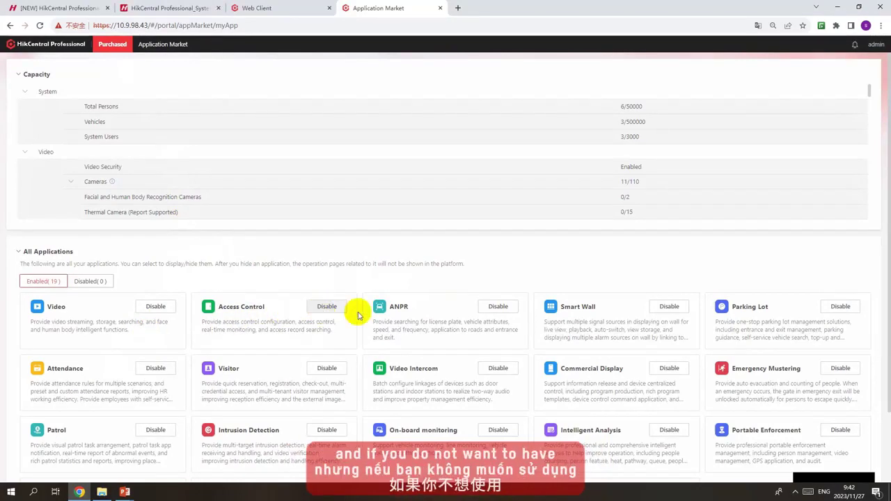
Disable the Video Intercom application, accept the platform refresh in the web client, and check its module list.
scroll(533, 326, "down", 1)
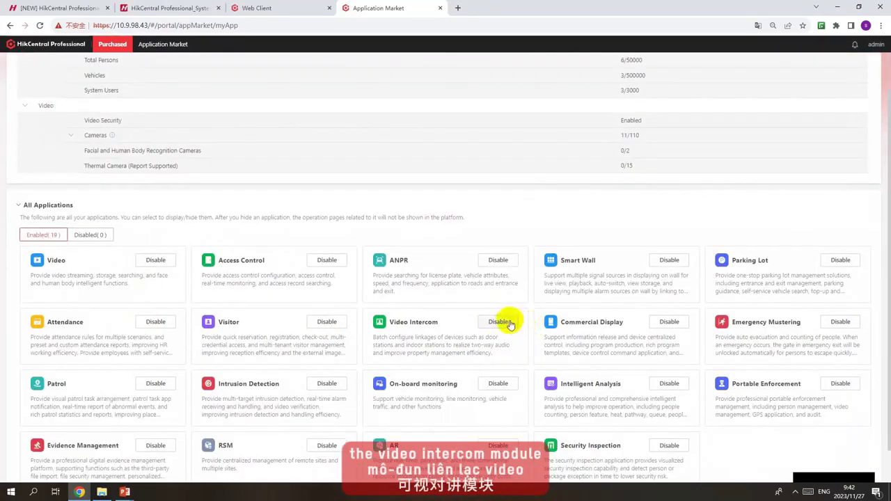
left_click(499, 322)
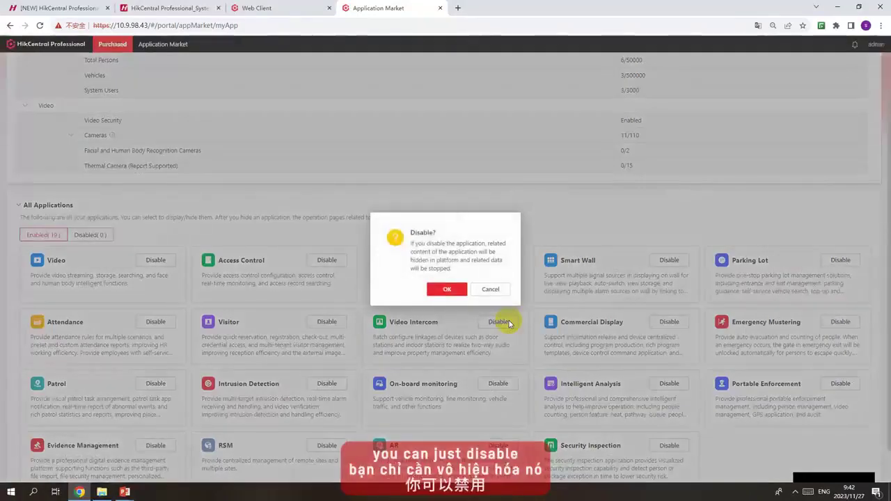
left_click(460, 291)
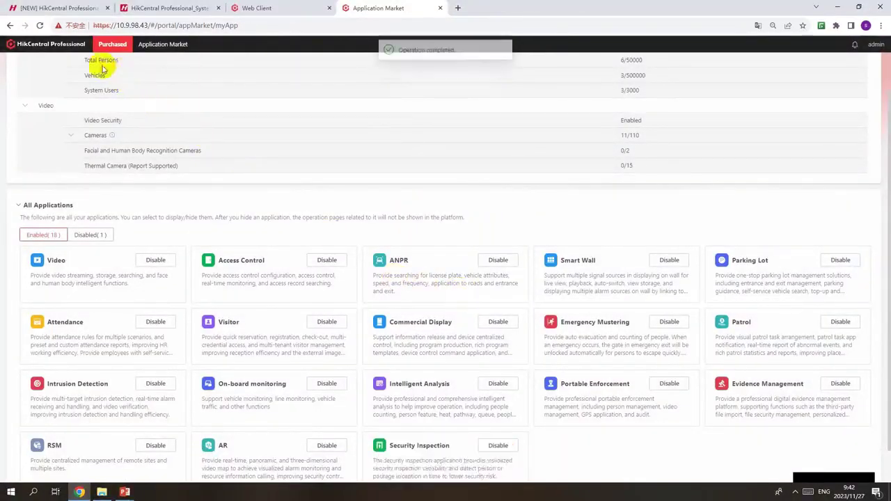
left_click(266, 7)
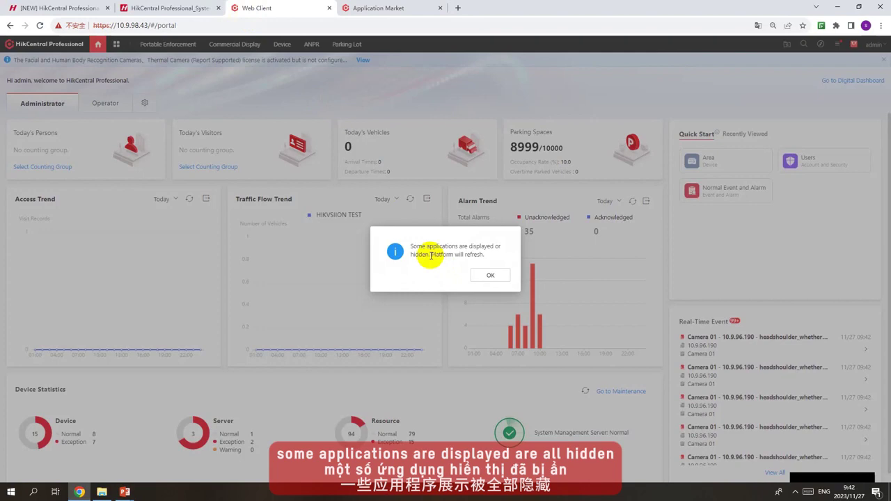
left_click(488, 274)
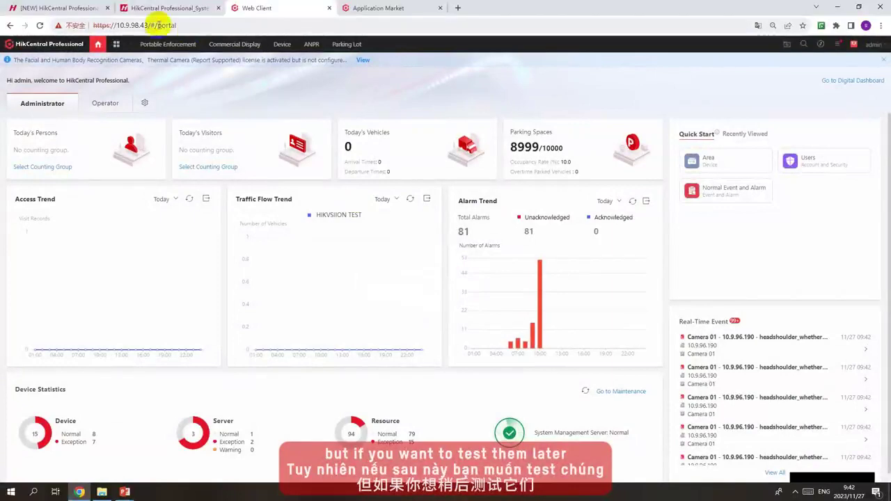
left_click(117, 43)
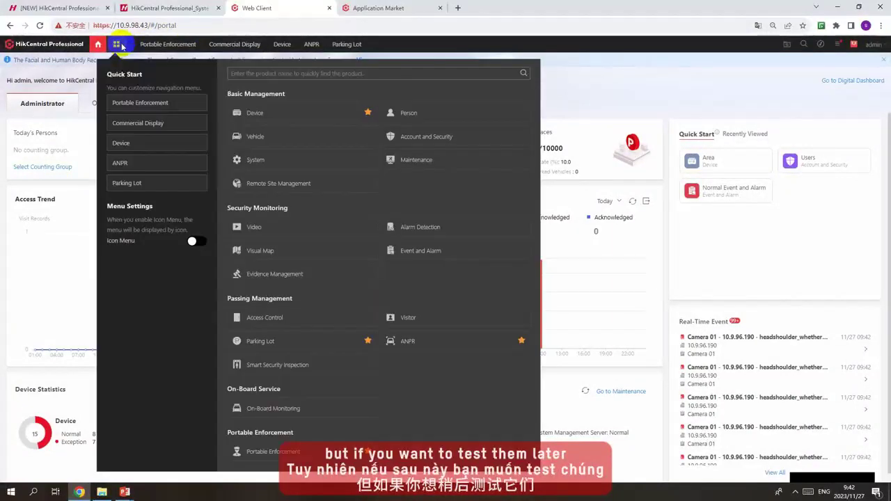
Enable the disabled Video Intercom application again and accept the platform refresh in the web client.
left_click(371, 8)
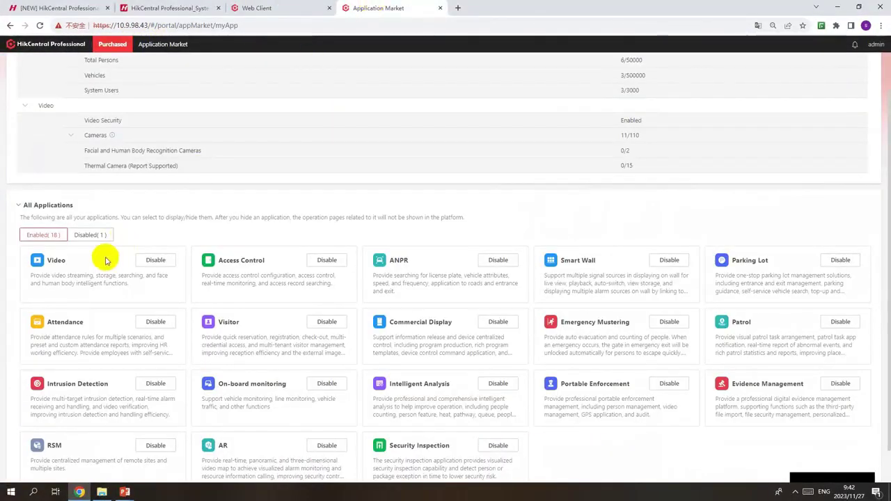
left_click(90, 235)
left_click(155, 314)
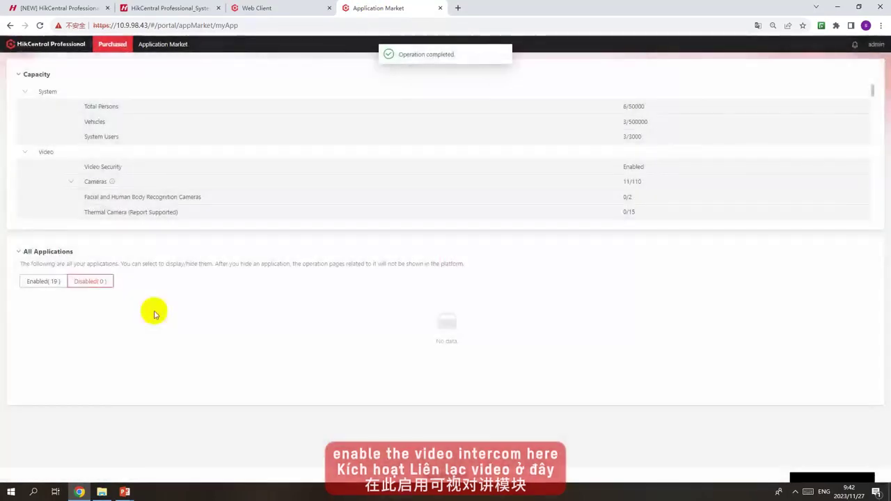
left_click(285, 6)
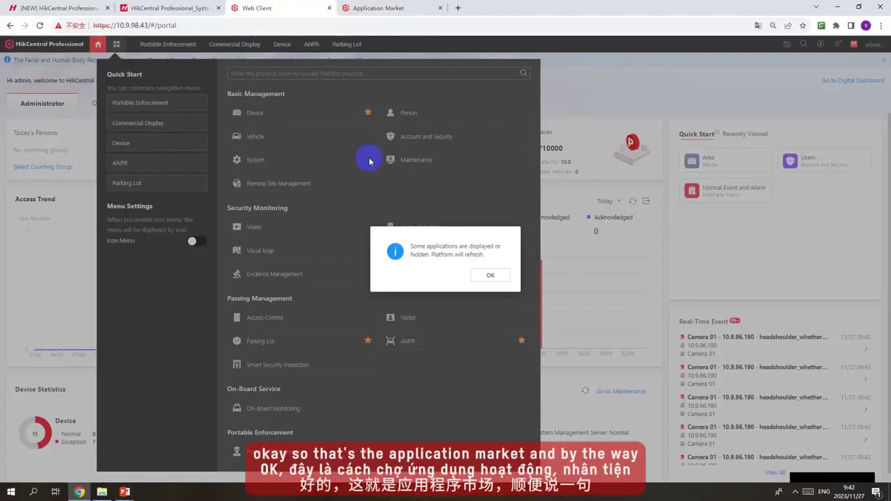
left_click(482, 276)
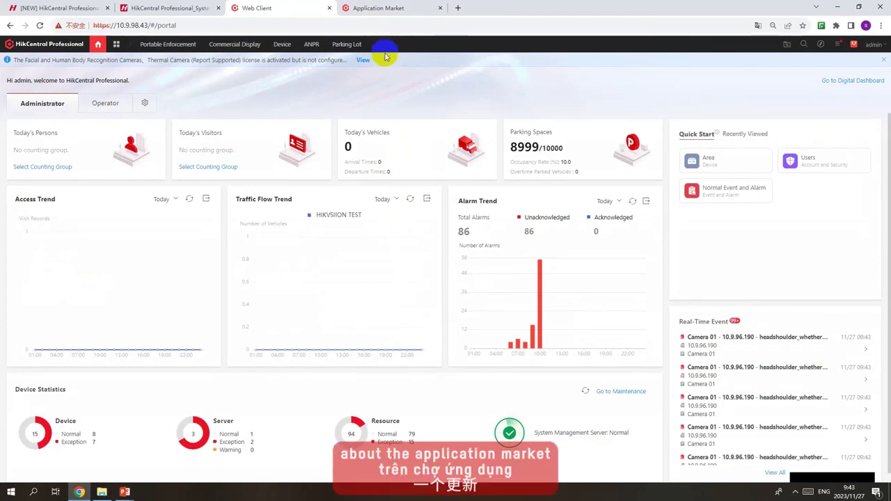
Add the System and Account and Security modules to the top navigation.
left_click(117, 45)
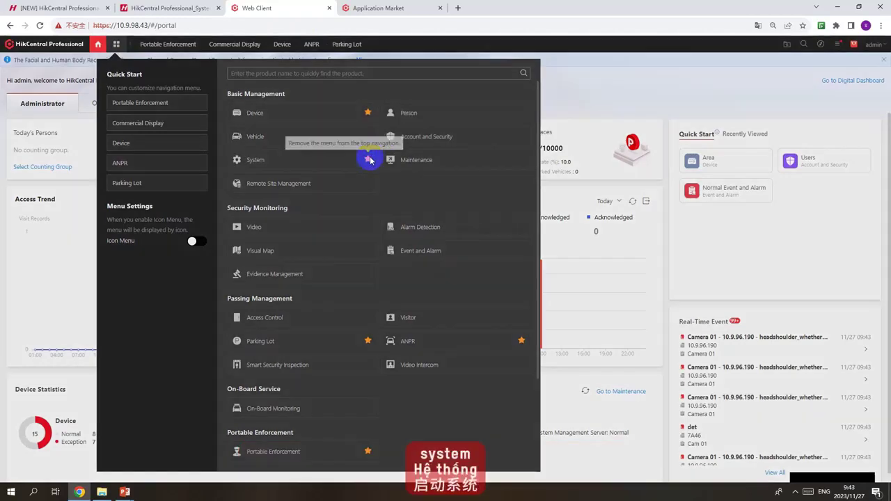
left_click(369, 160)
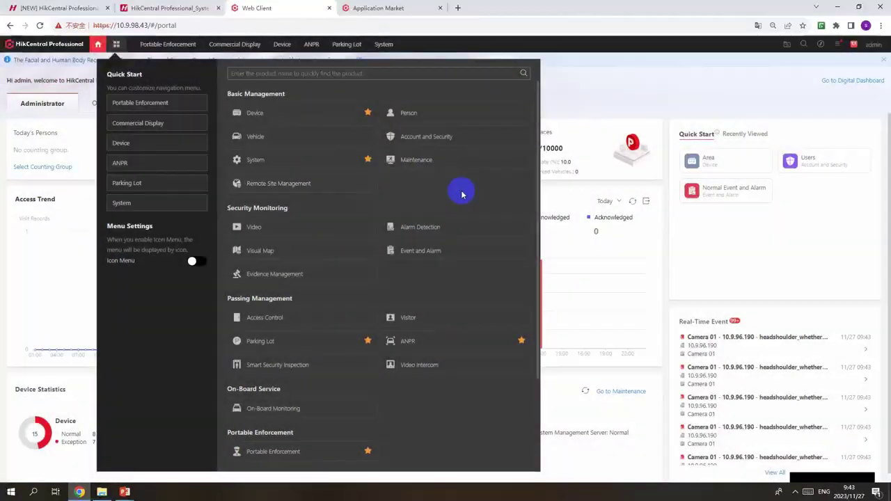
left_click(520, 138)
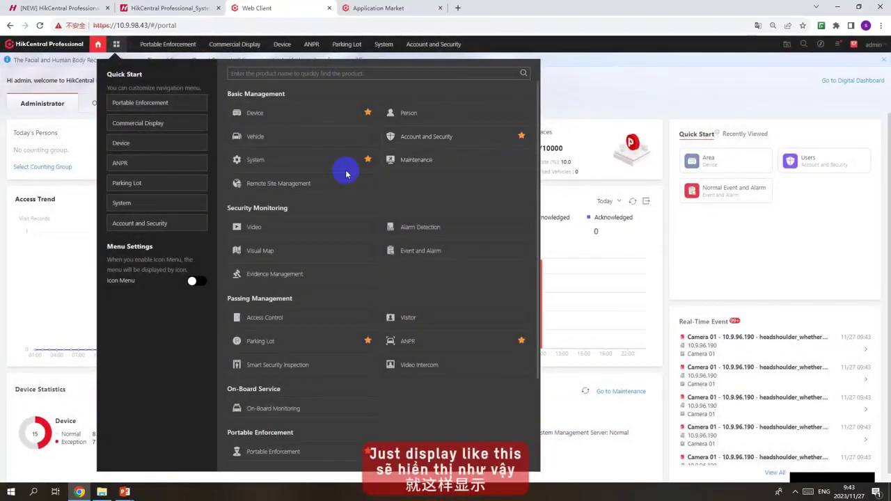
Try the Icon Menu display for the navigation, switch back to module names, and look through the module list.
left_click(196, 282)
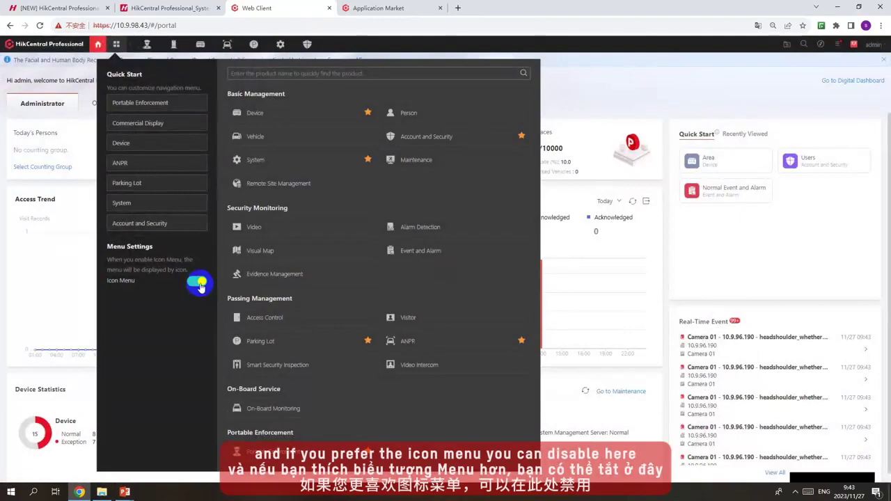
left_click(199, 285)
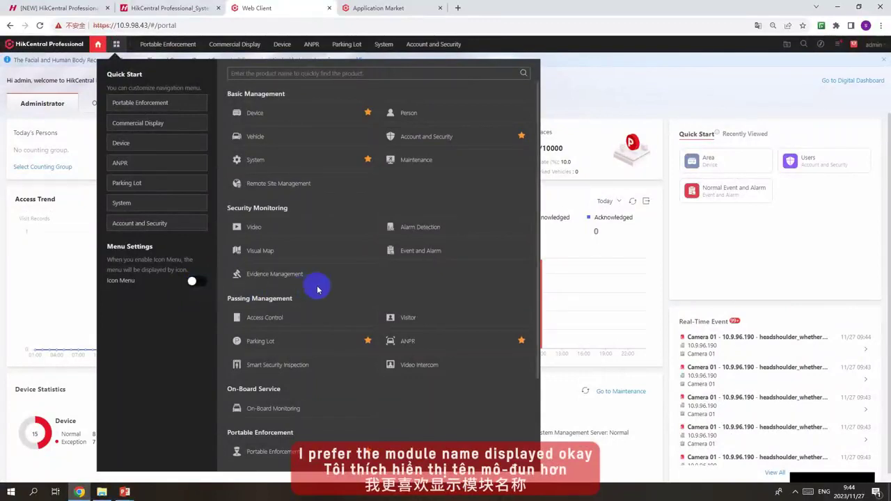
scroll(318, 292, "down", 2)
scroll(320, 292, "up", 2)
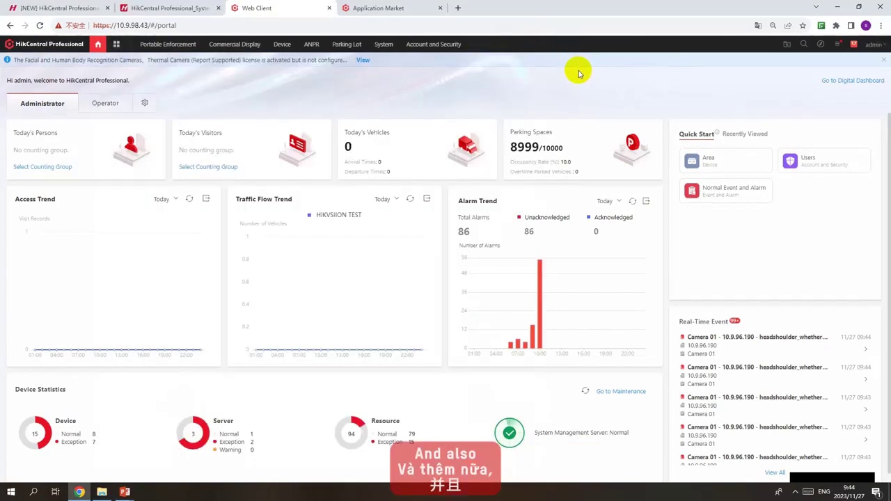
Examine the activated license details, including the Cameras entry and its license configuration, and close them.
mouse_move(839, 48)
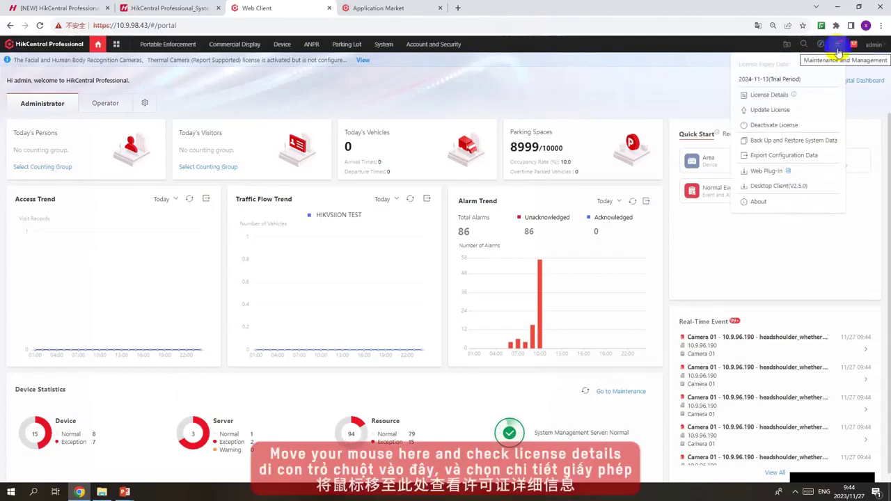
left_click(794, 95)
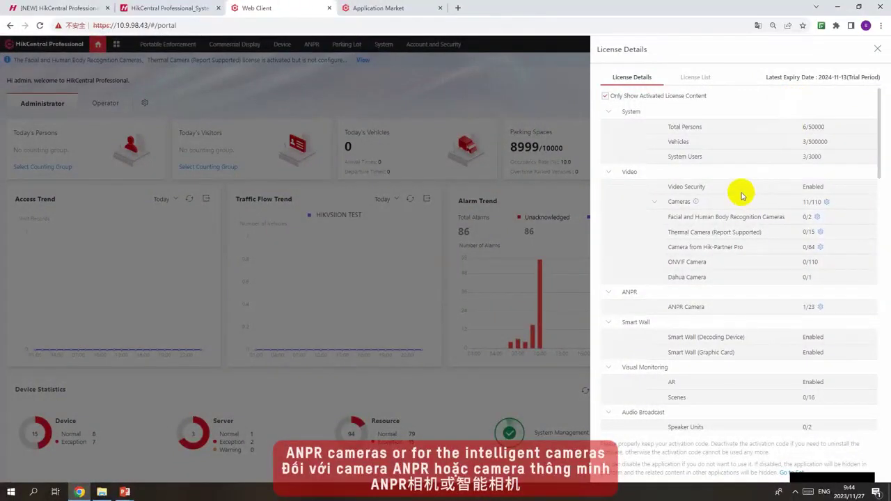
left_click(654, 203)
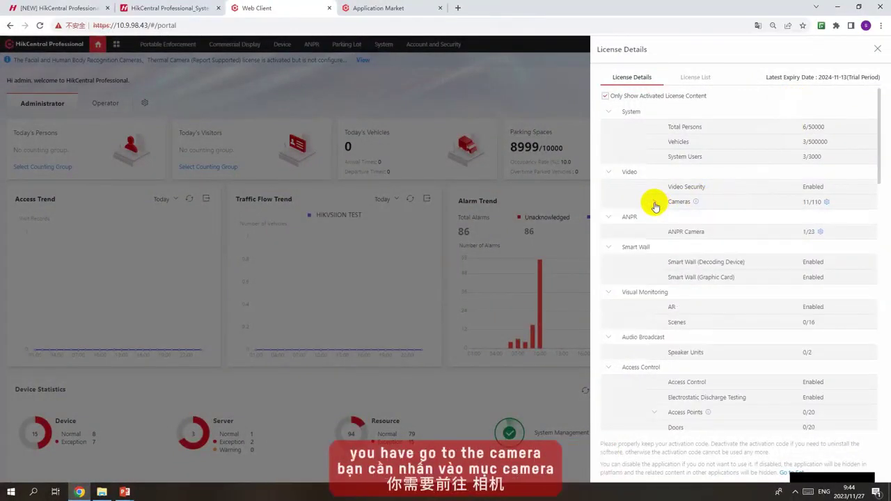
left_click(655, 204)
left_click(827, 202)
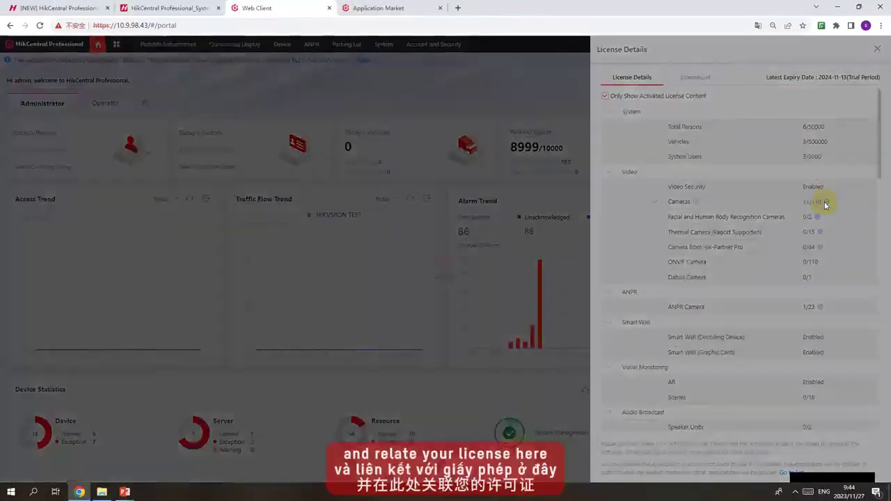
left_click(582, 53)
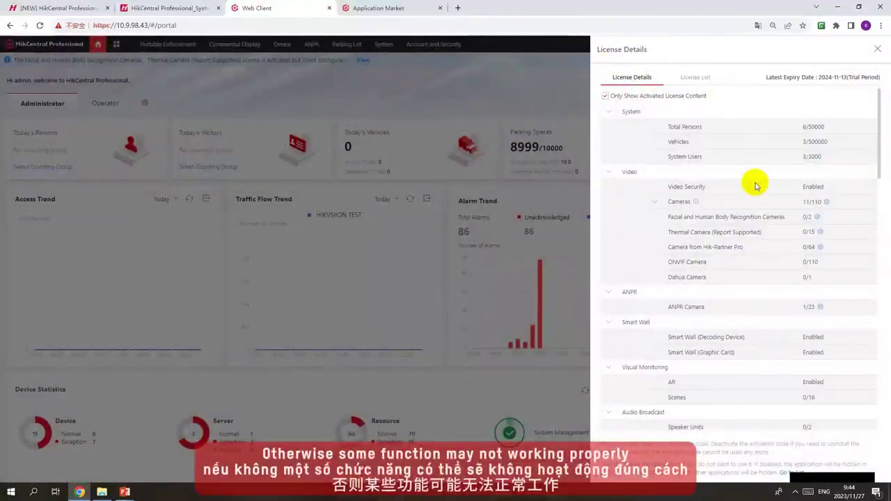
left_click(877, 49)
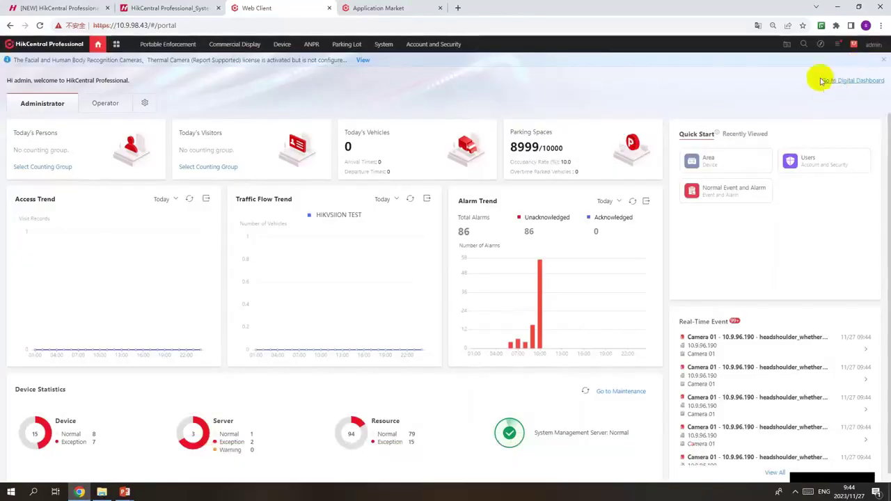
Review the system data backup types and save a monthly backup on day 1 at 0:00 with a maximum of 3 backups.
left_click(837, 44)
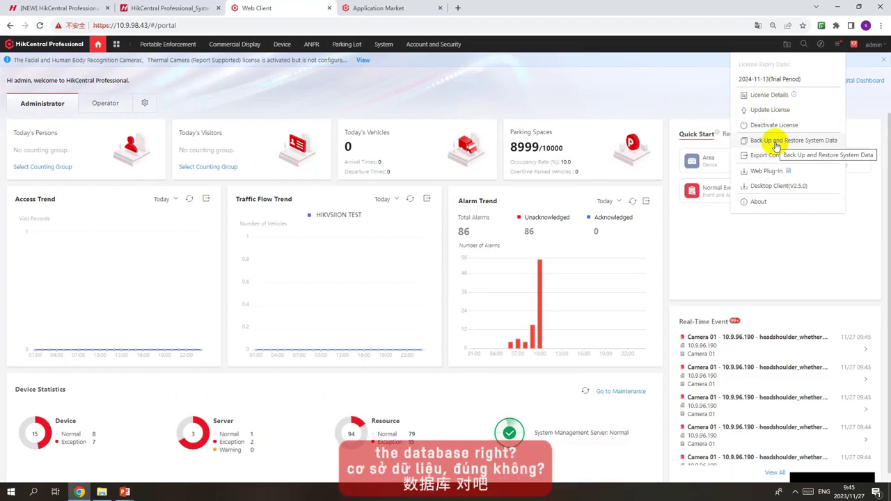
left_click(776, 143)
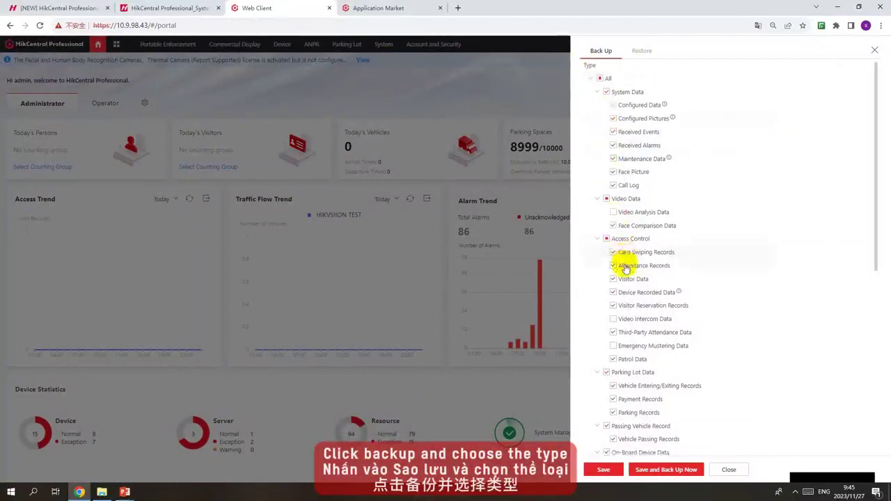
scroll(764, 296, "down", 3)
scroll(763, 295, "down", 2)
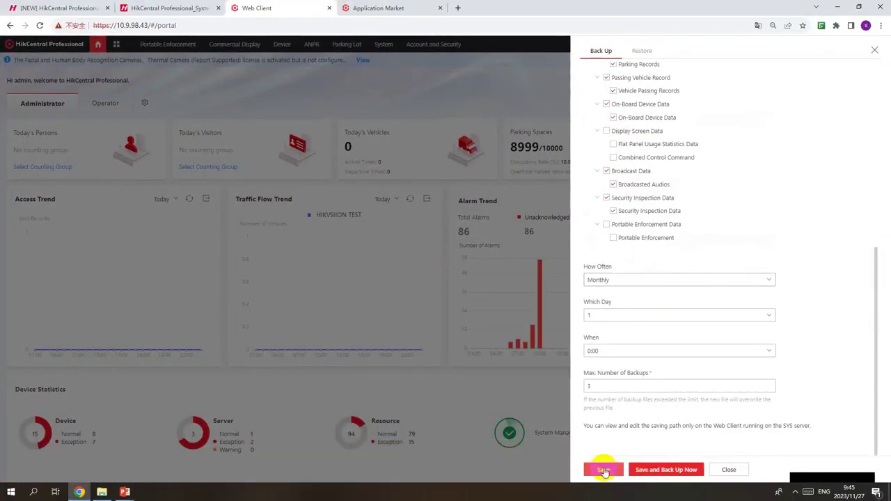
left_click(605, 471)
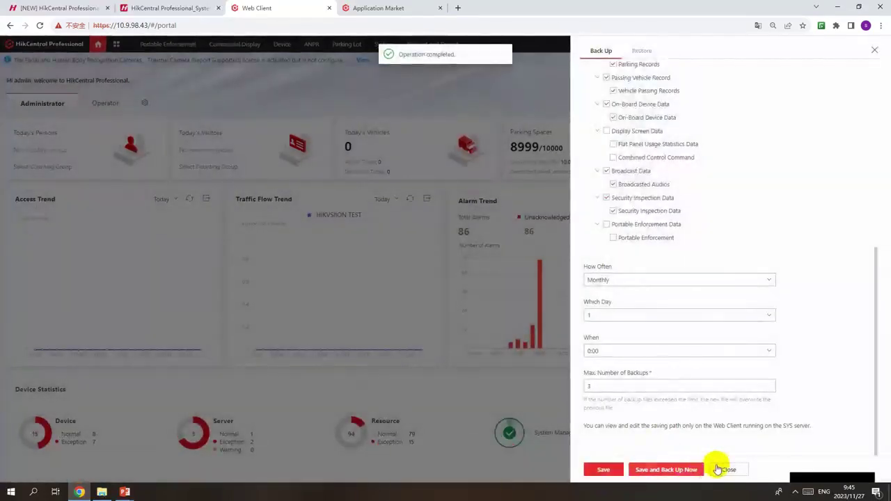
left_click(723, 471)
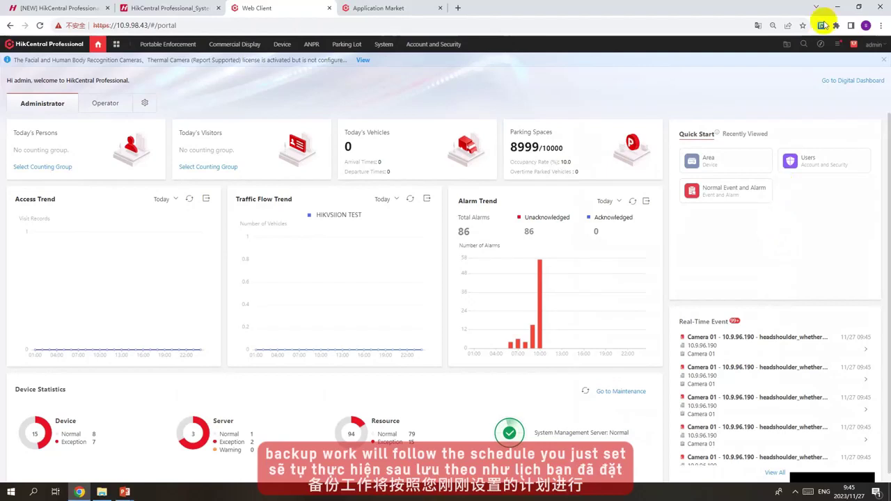
Check the web client's version in the About information and close it.
left_click(839, 48)
left_click(772, 202)
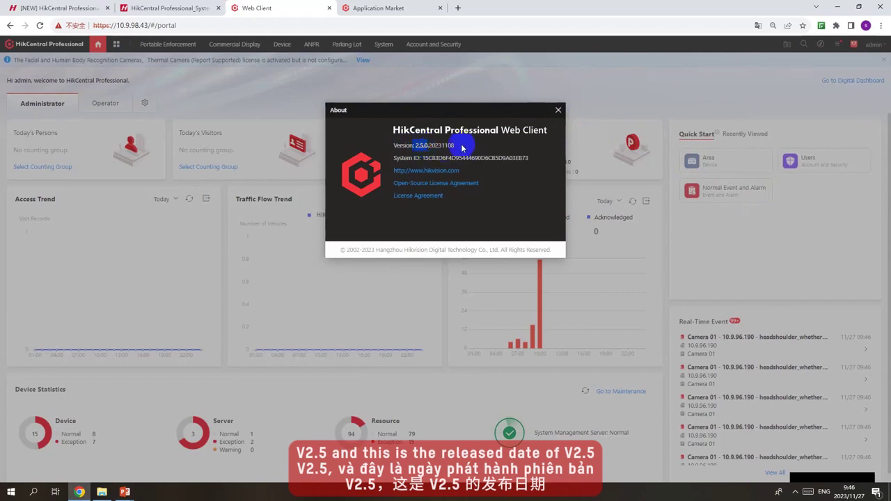
left_click(558, 110)
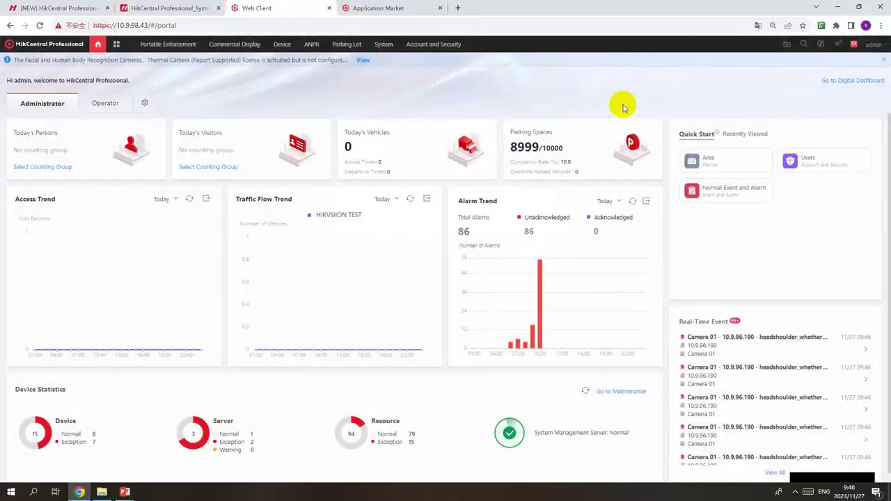
View the Web Client User Manual and the Web Client Video Tutorial playlist from the Help Center, returning to the web client.
left_click(819, 45)
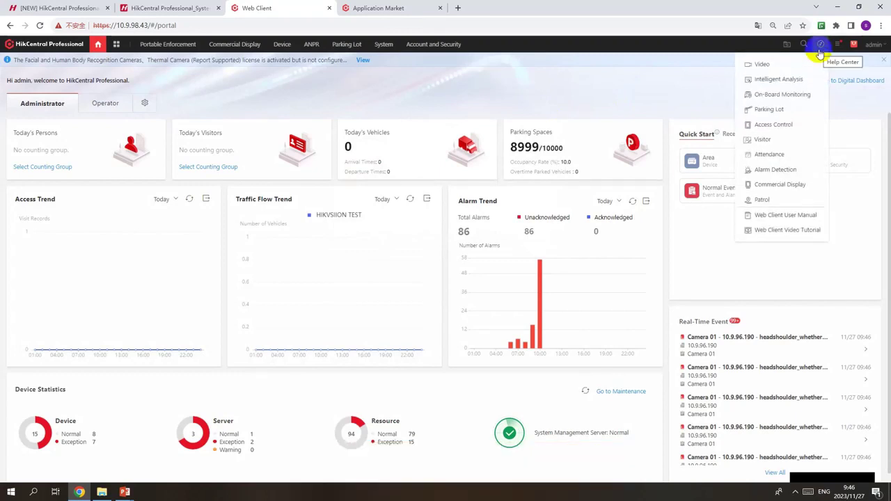
left_click(796, 217)
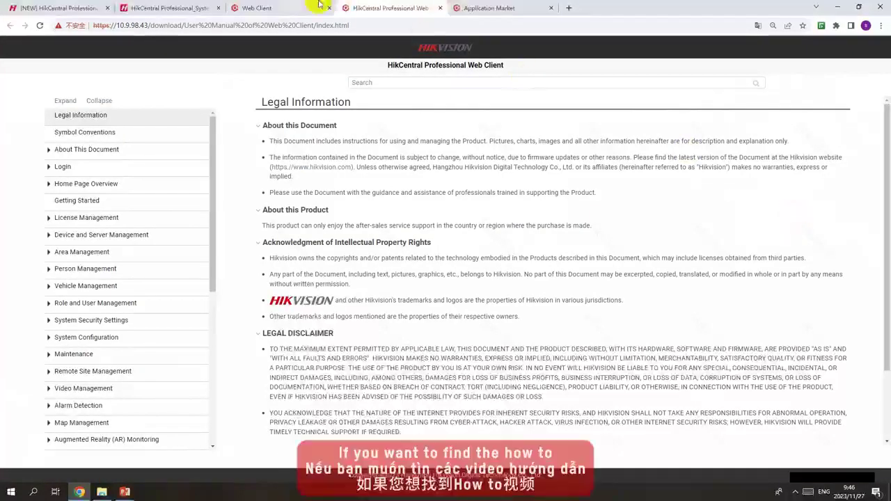
left_click(301, 8)
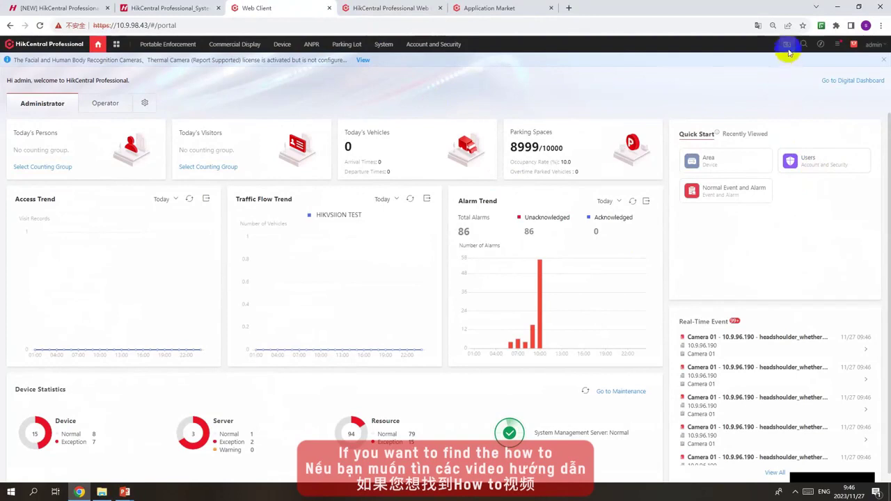
mouse_move(834, 45)
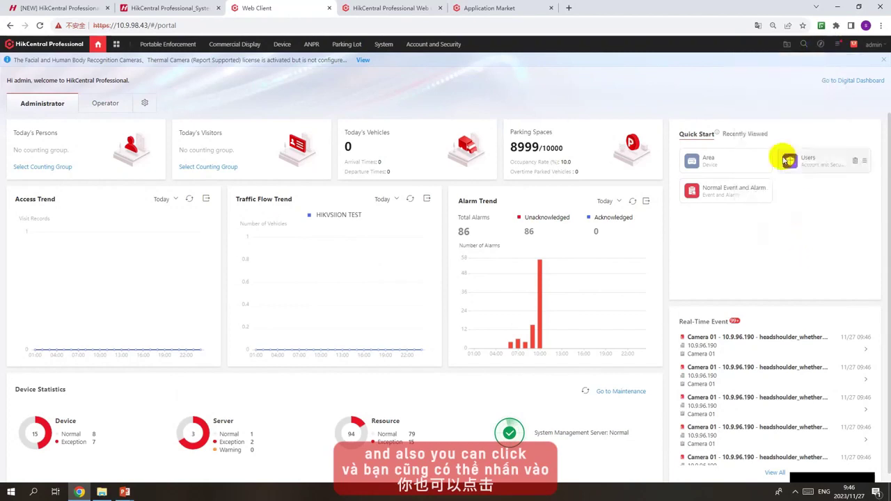
left_click(801, 230)
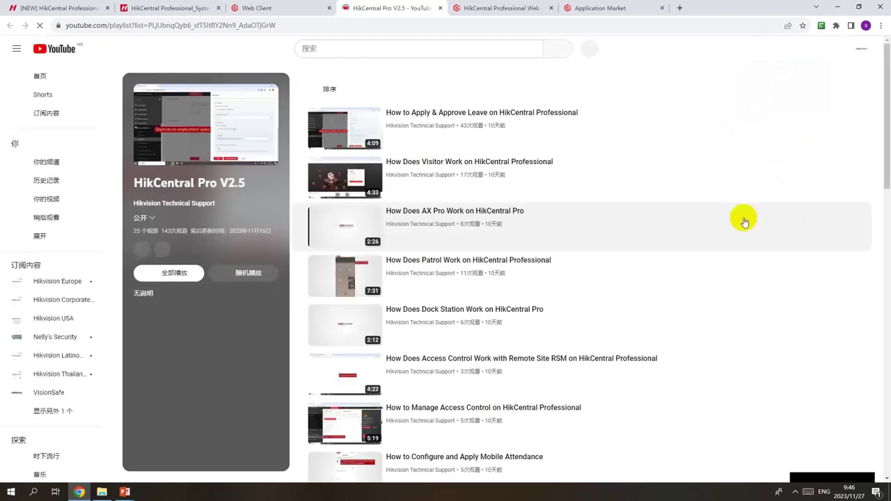
left_click(440, 8)
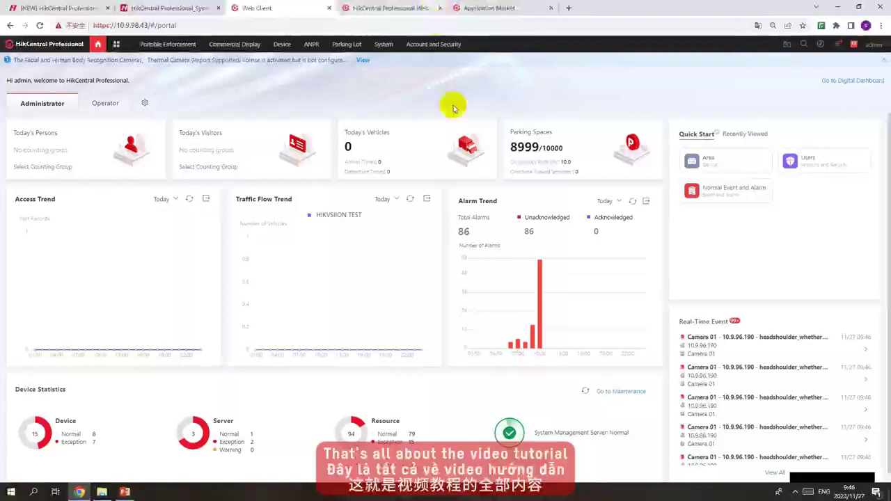